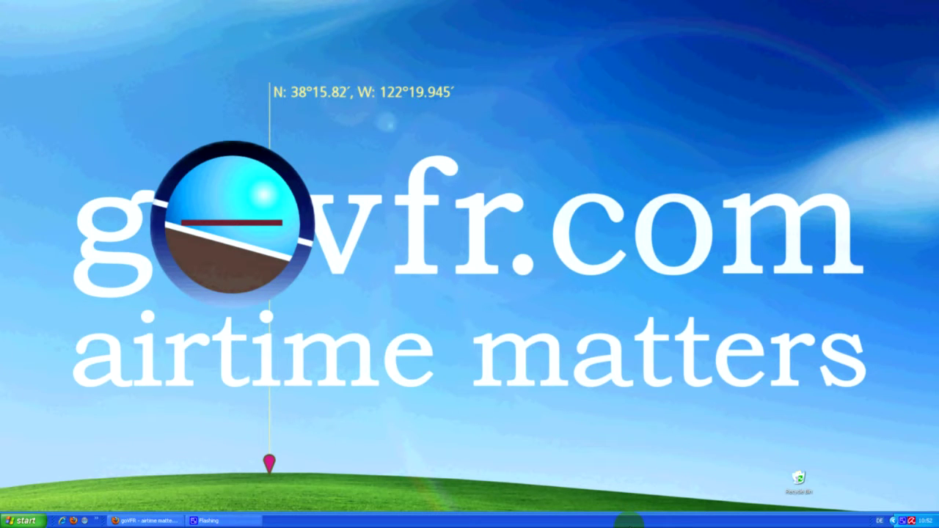
Start a new goVFR flight plan with the predefined bliss waypoint as the take-off point
click(154, 521)
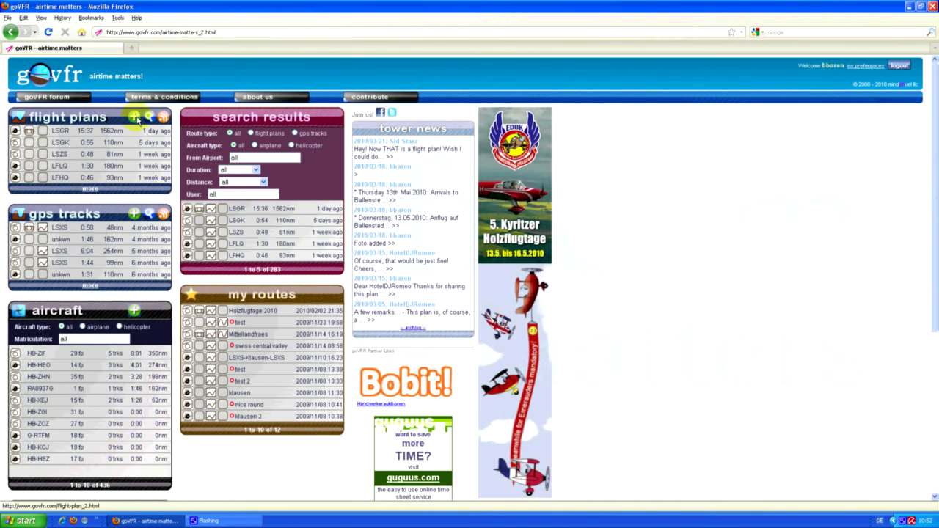
click(134, 118)
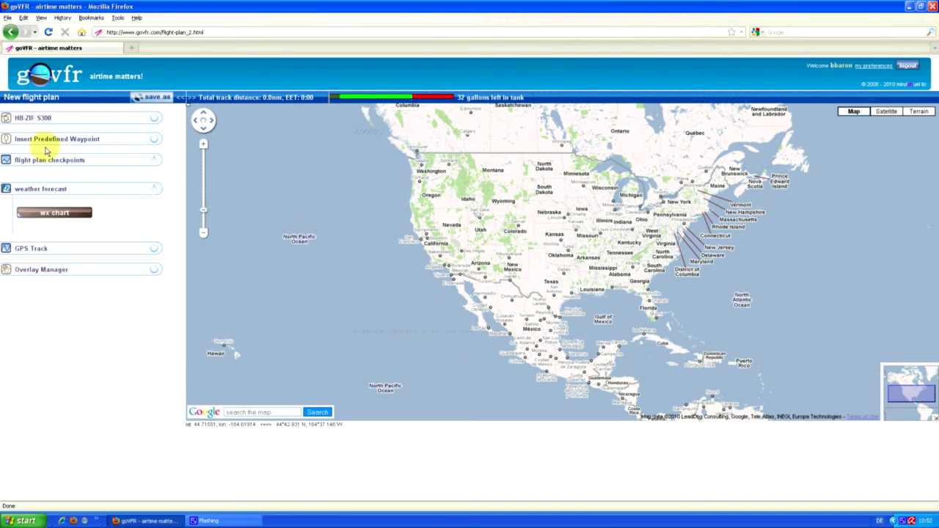
click(25, 138)
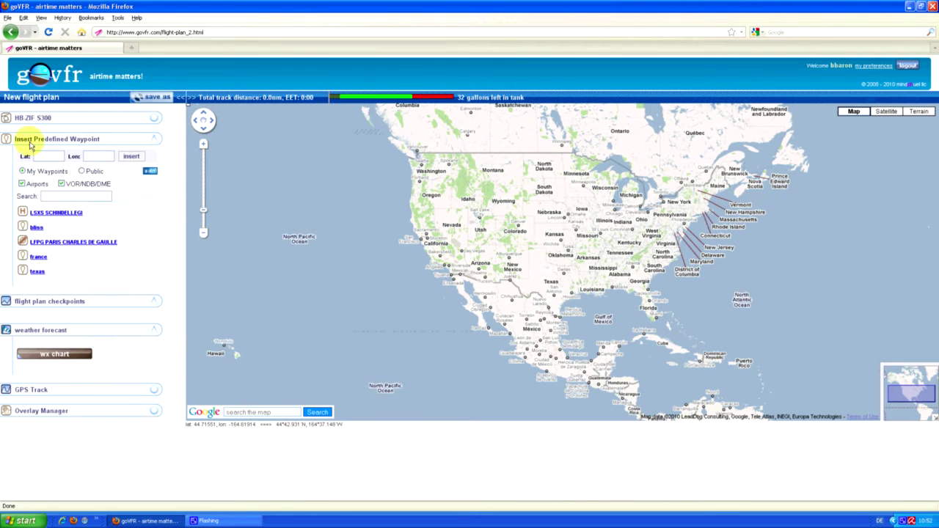
click(37, 228)
Add checkpoints in South Dakota and Texas, then frame the whole 1749.2 nm track
click(663, 185)
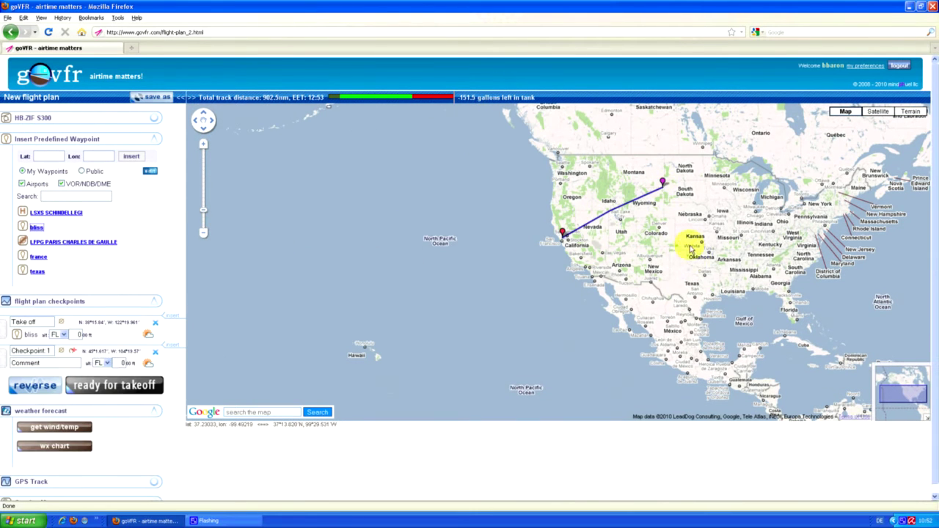
click(703, 277)
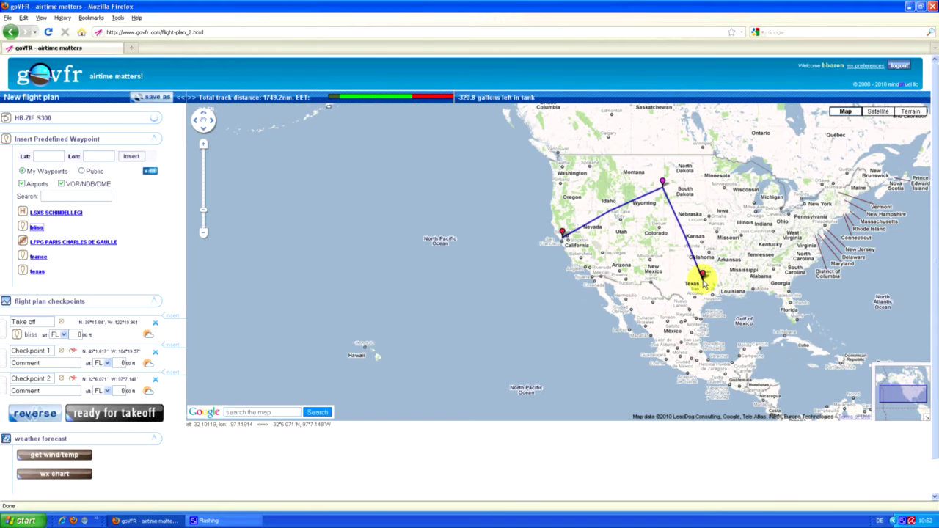
drag(651, 280, 389, 307)
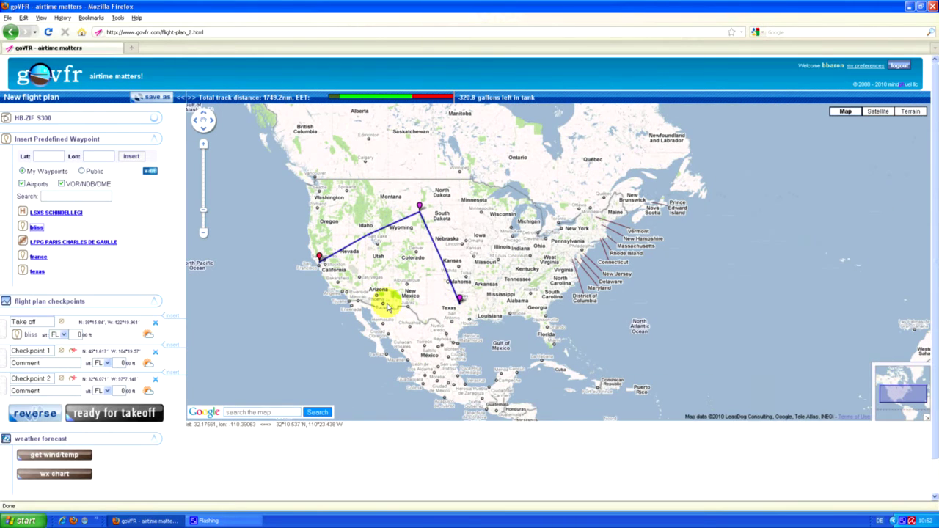
scroll(389, 306, up, 1)
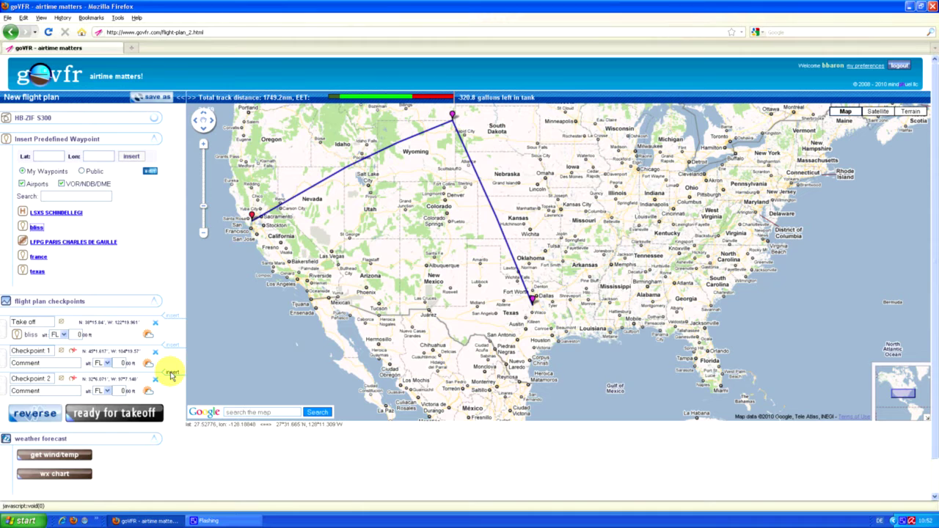
Add Checkpoint 3 near Indiana–Kentucky, place it after Checkpoint 1, and make Texas the take-off
click(172, 373)
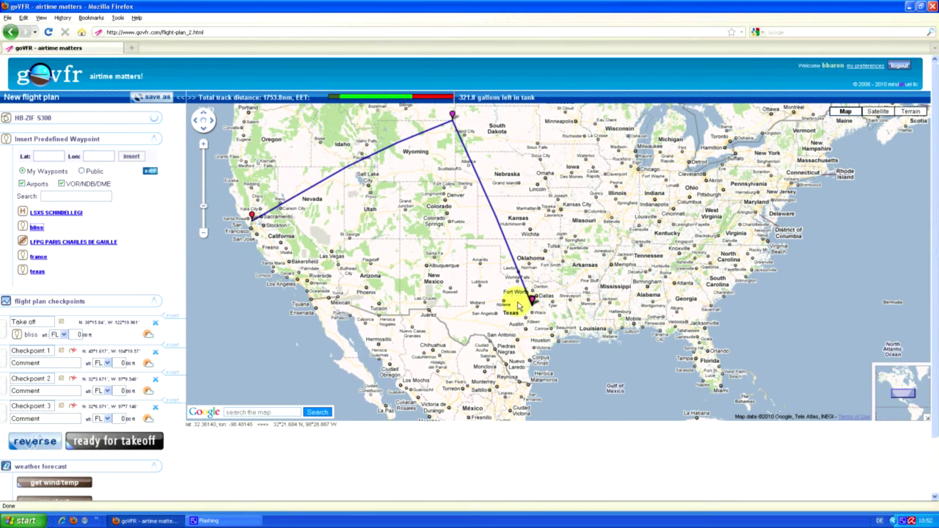
mouse_move(531, 299)
mouse_down()
mouse_move(484, 220)
mouse_move(462, 223)
mouse_up()
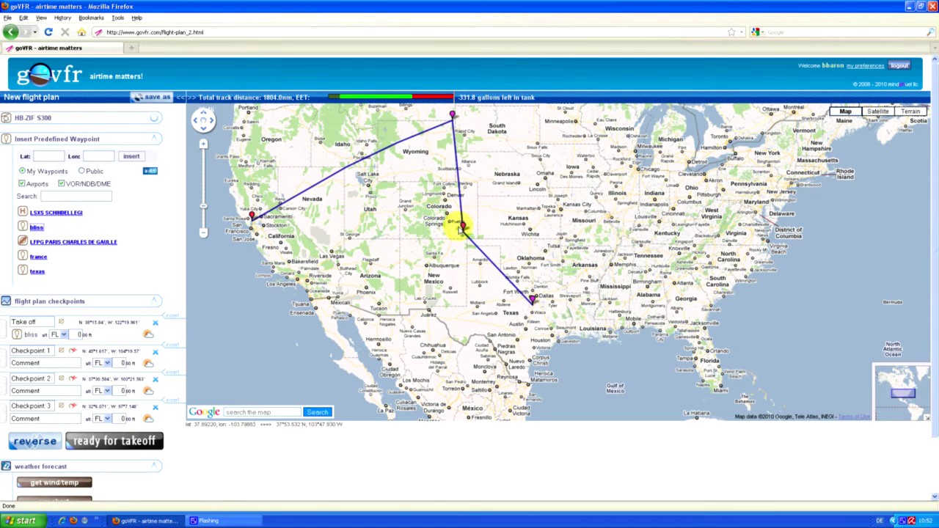
mouse_move(463, 225)
mouse_down()
mouse_move(595, 189)
mouse_move(661, 205)
mouse_up()
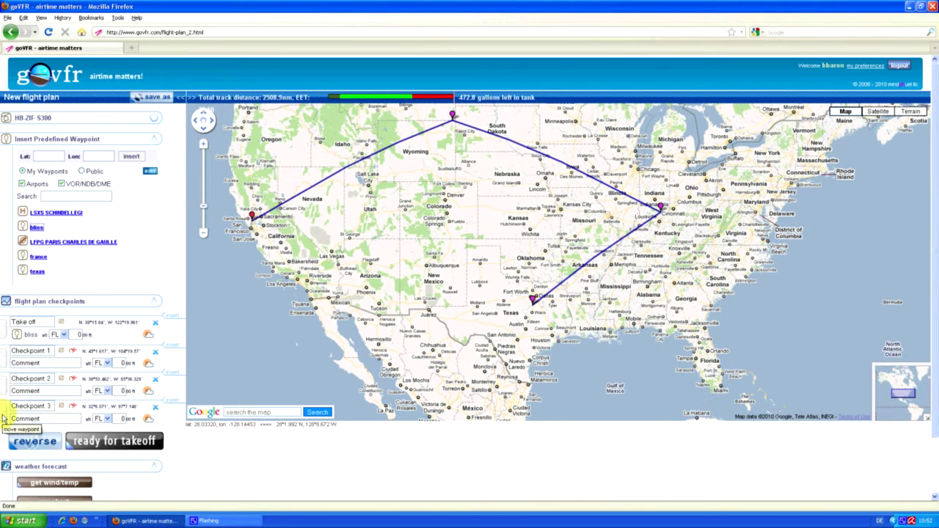
drag(3, 418, 5, 382)
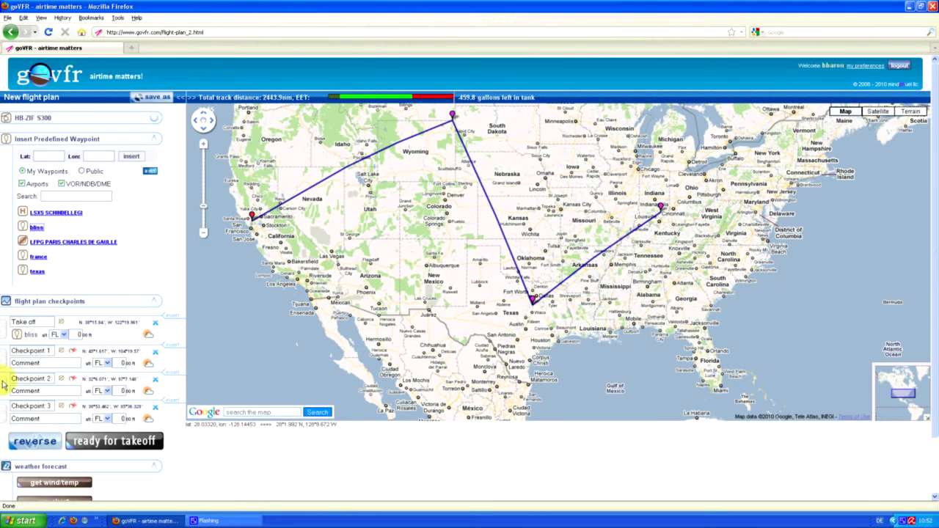
drag(4, 382, 3, 328)
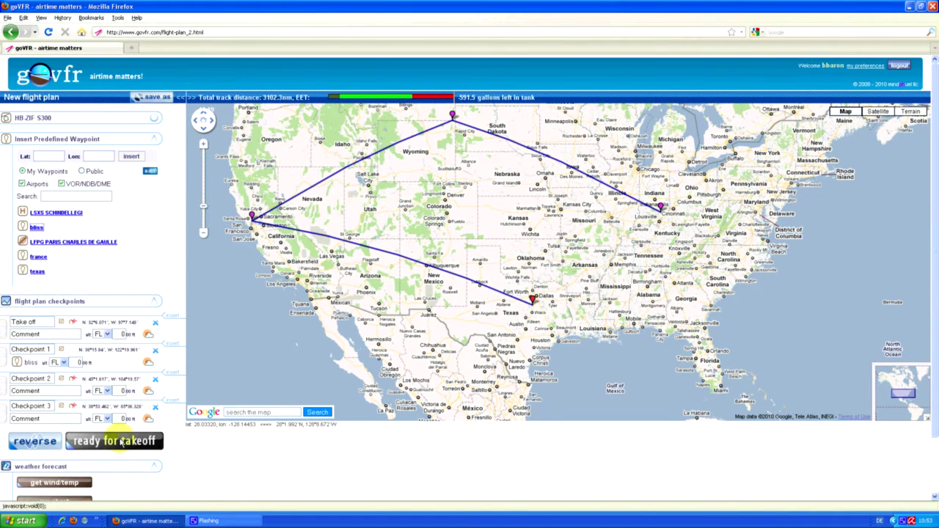
Fetch the route's wind and temperature forecast and collapse the waypoint and checkpoint lists
click(53, 481)
click(55, 302)
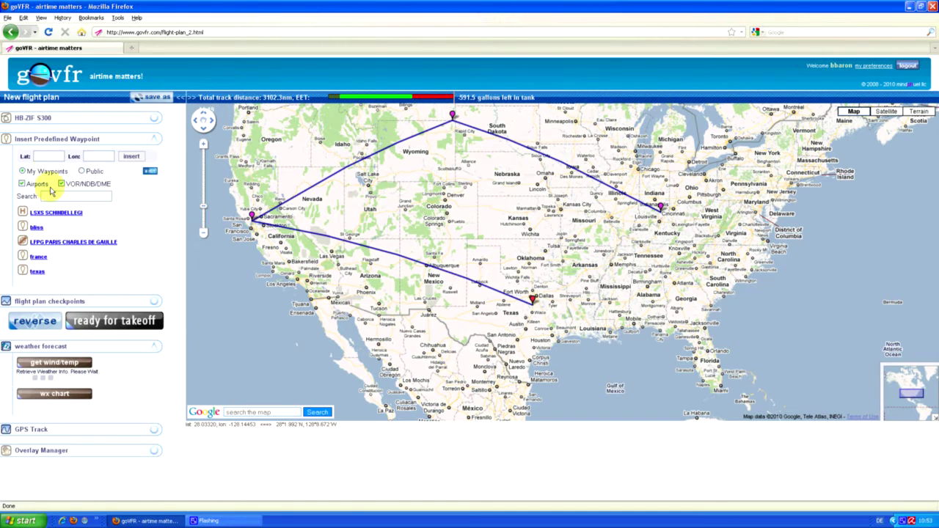
click(47, 138)
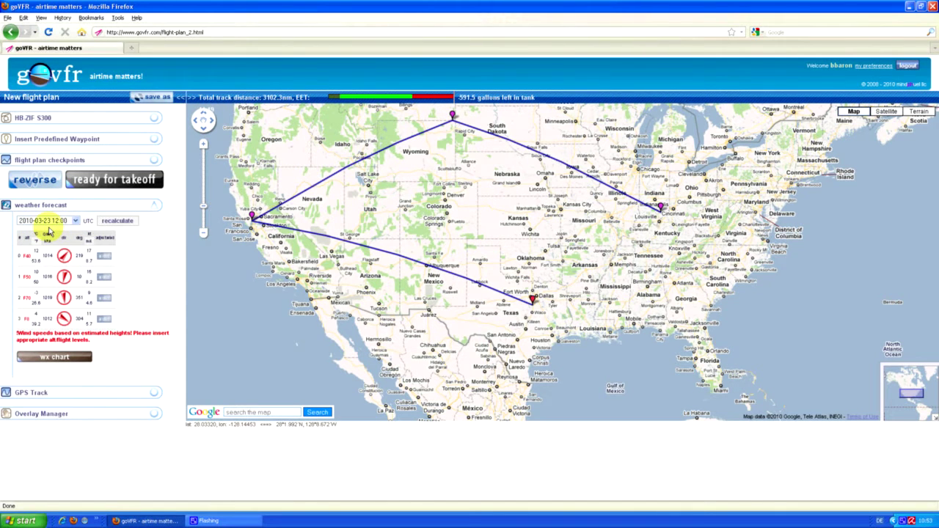
click(75, 220)
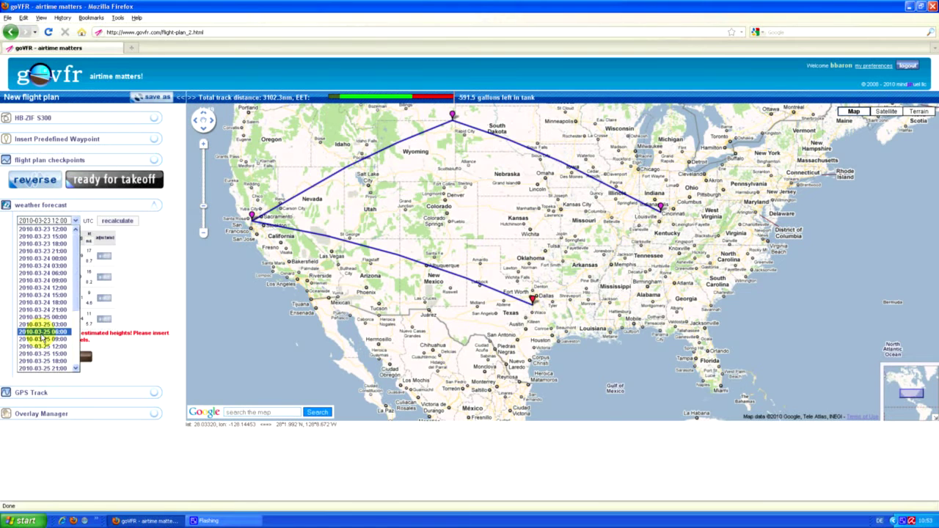
click(149, 249)
click(134, 182)
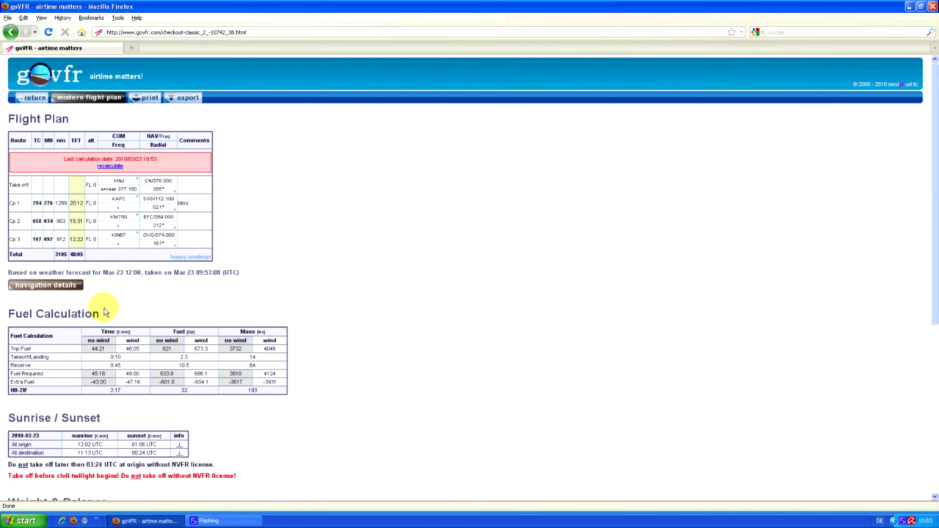
Expand the per-leg navigation details with wind correction, headings and ground speeds on the classic flight plan
scroll(103, 309, down, 2)
scroll(104, 309, down, 2)
click(73, 174)
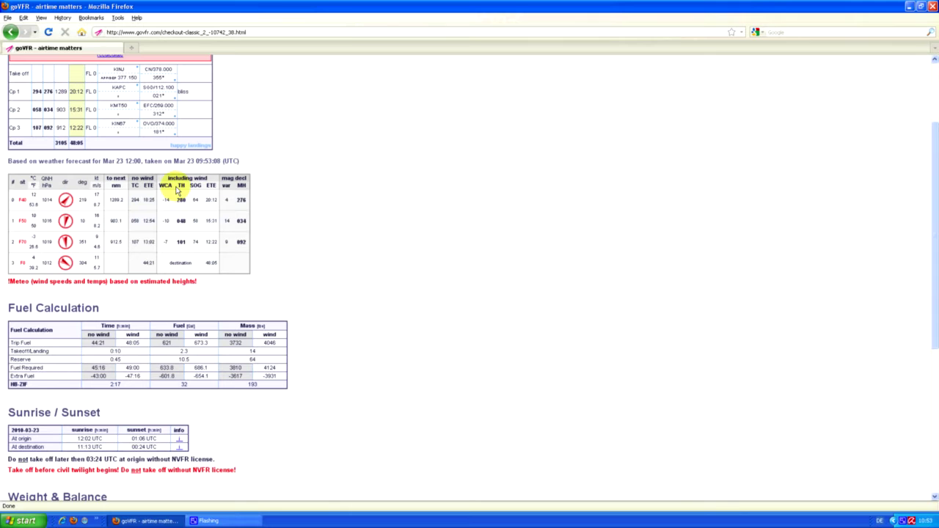
scroll(195, 268, down, 2)
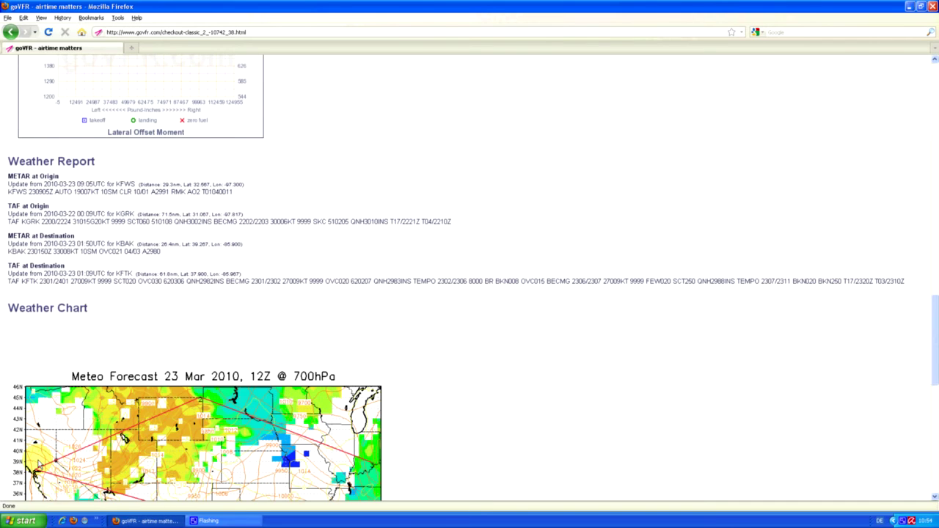
Scroll down through the briefing to the 700 hPa weather chart, then back to the top
scroll(37, 464, down, 3)
scroll(52, 459, down, 3)
scroll(65, 452, down, 1)
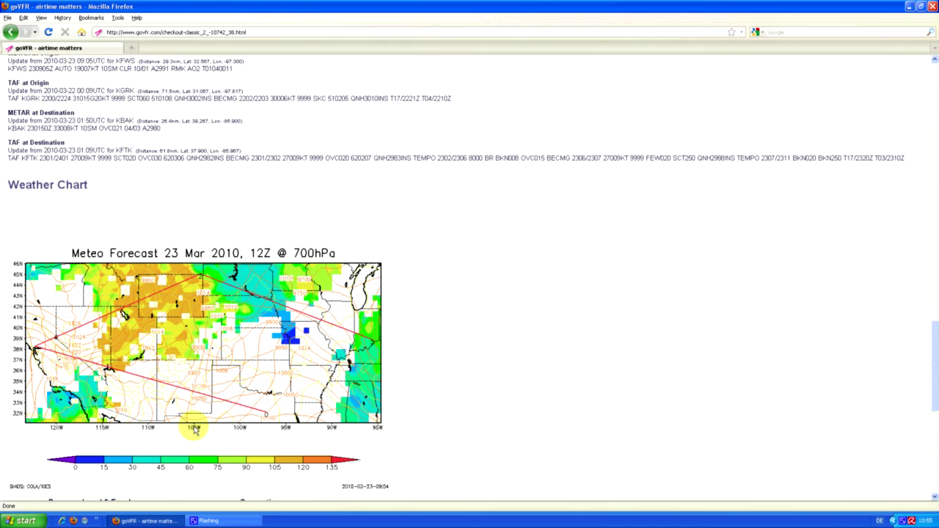
scroll(194, 429, up, 10)
scroll(194, 429, up, 15)
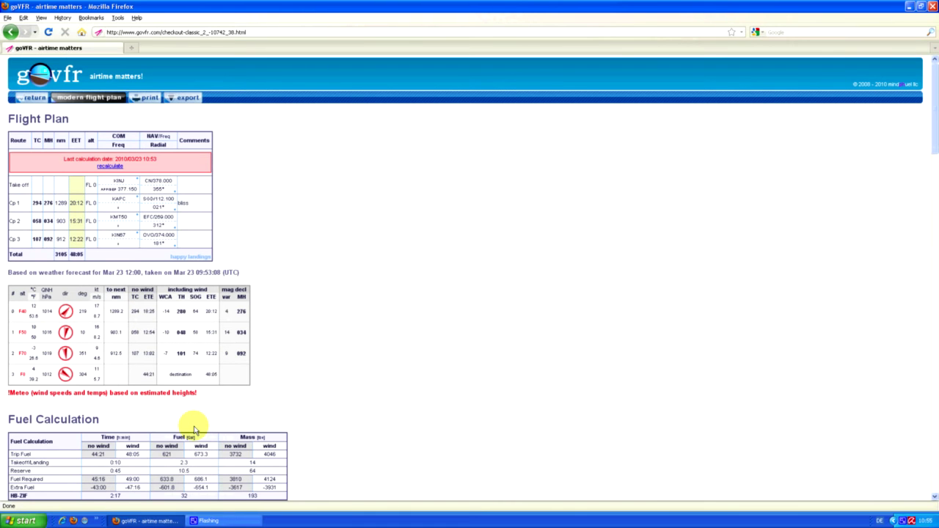